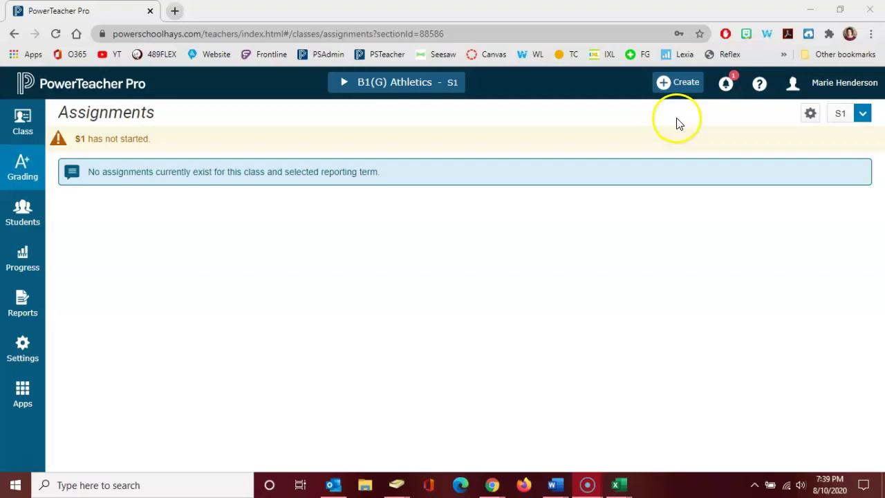
- Start a new assignment for the B1(G) Athletics class and name it "Delete me"
{"action": "left_click", "coordinate": [676, 89]}
{"action": "left_click", "coordinate": [644, 128]}
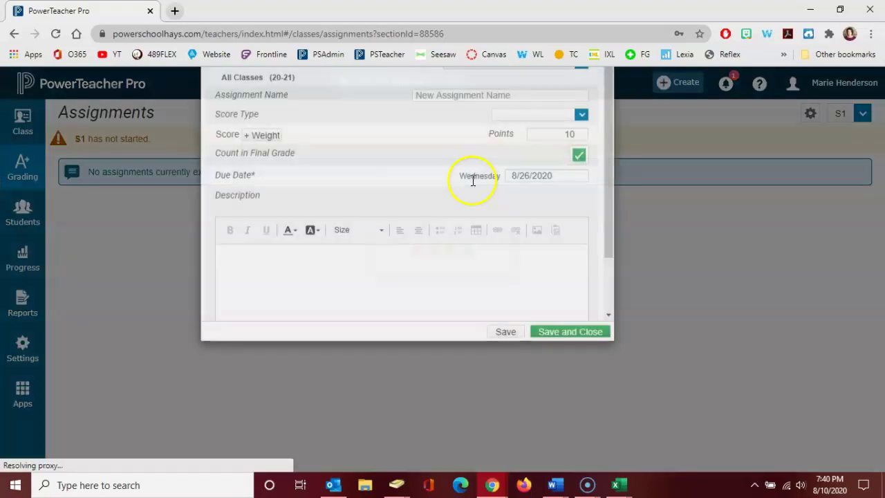
{"action": "left_click", "coordinate": [454, 179]}
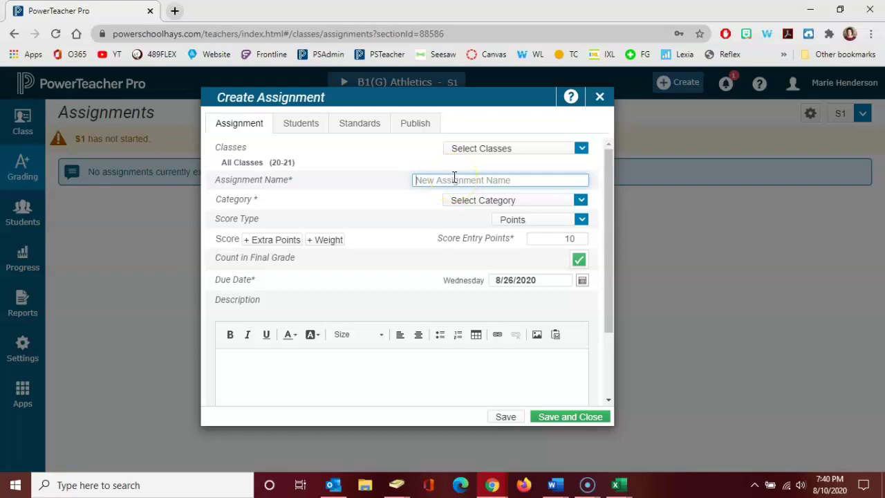
{"action": "type", "text": "Delete me"}
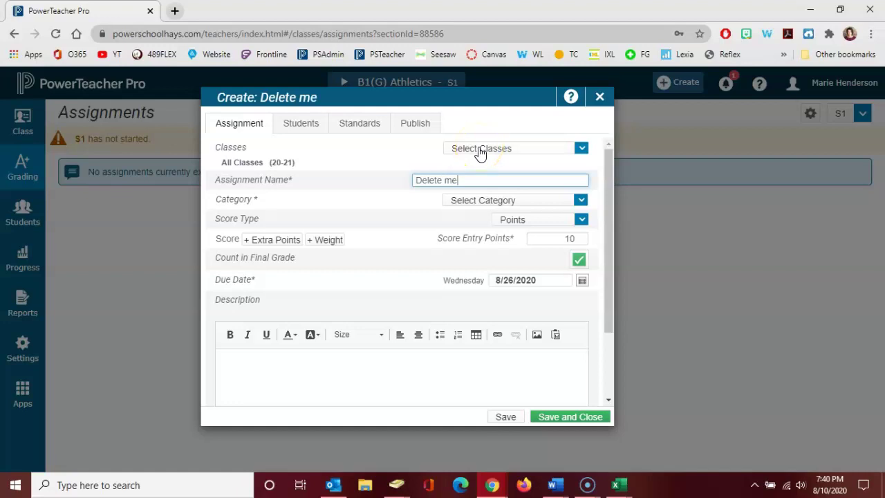
{"action": "left_click", "coordinate": [479, 150]}
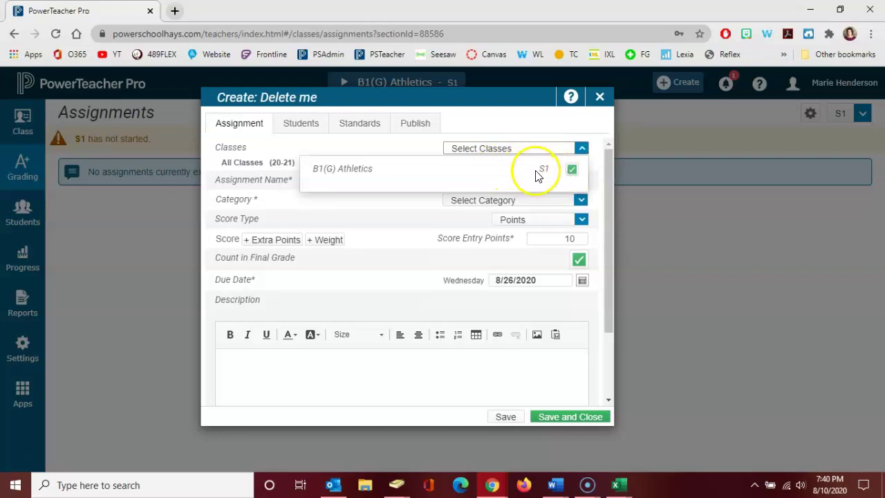
{"action": "left_click", "coordinate": [520, 126]}
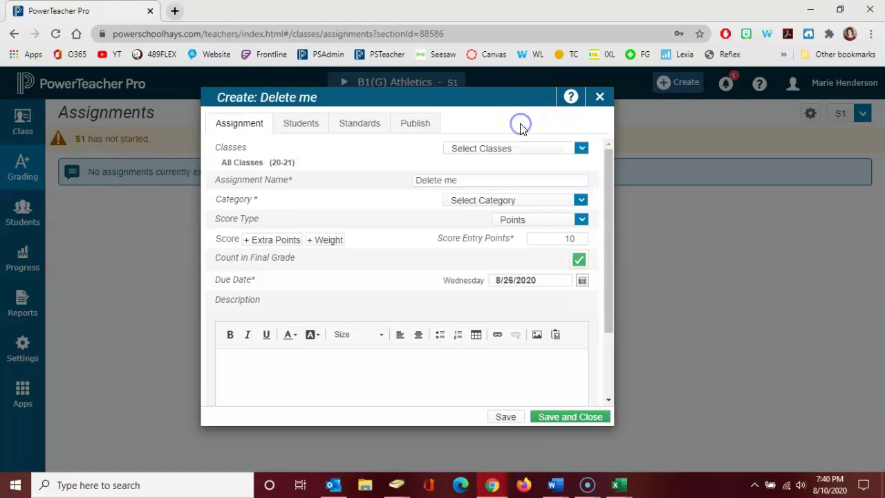
- Assign the Classwork category to the assignment, keeping Points as the score type with 5 score entry points
{"action": "left_click", "coordinate": [507, 201]}
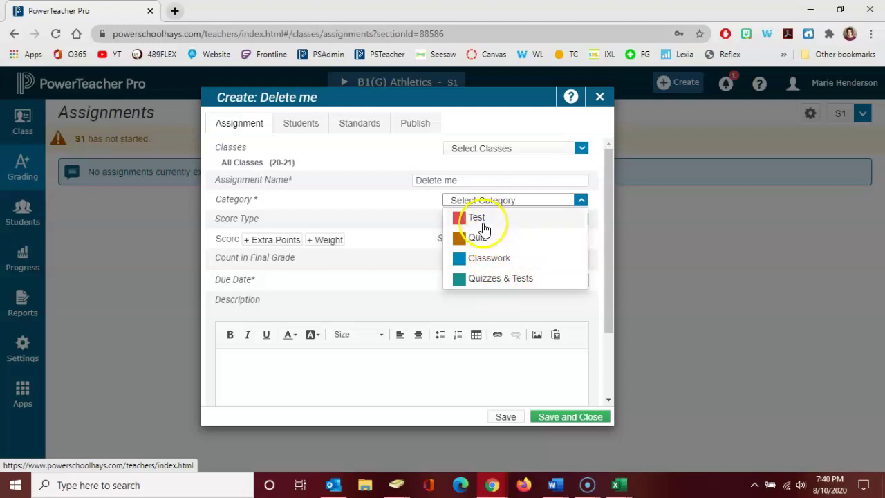
{"action": "left_click", "coordinate": [496, 260]}
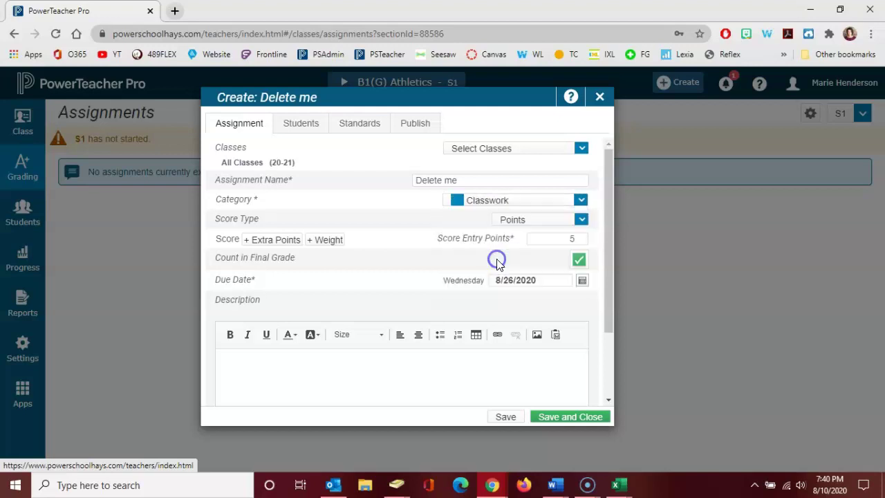
{"action": "left_click", "coordinate": [517, 225]}
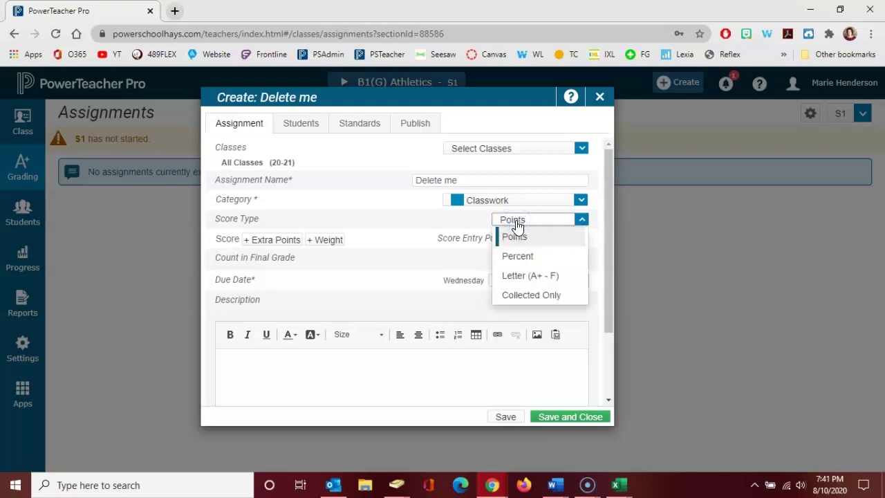
{"action": "left_click", "coordinate": [483, 217]}
{"action": "left_click", "coordinate": [552, 238]}
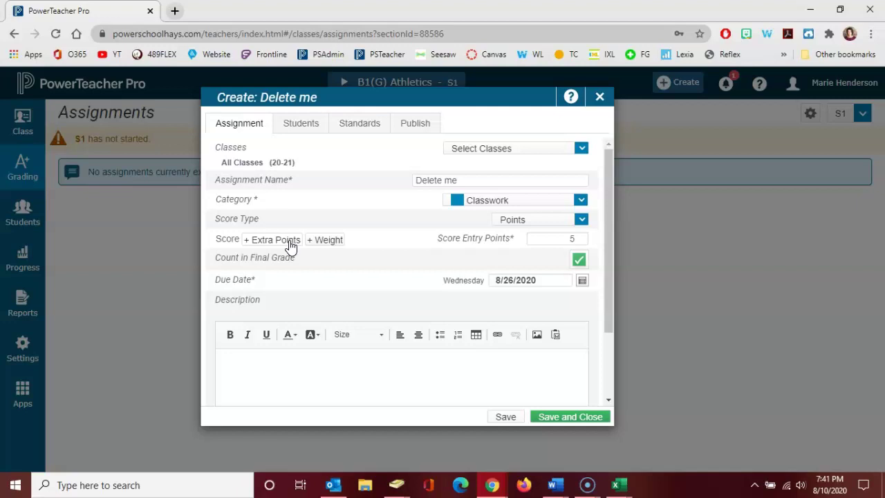
{"action": "double_click", "coordinate": [573, 239]}
{"action": "type", "text": "10"}
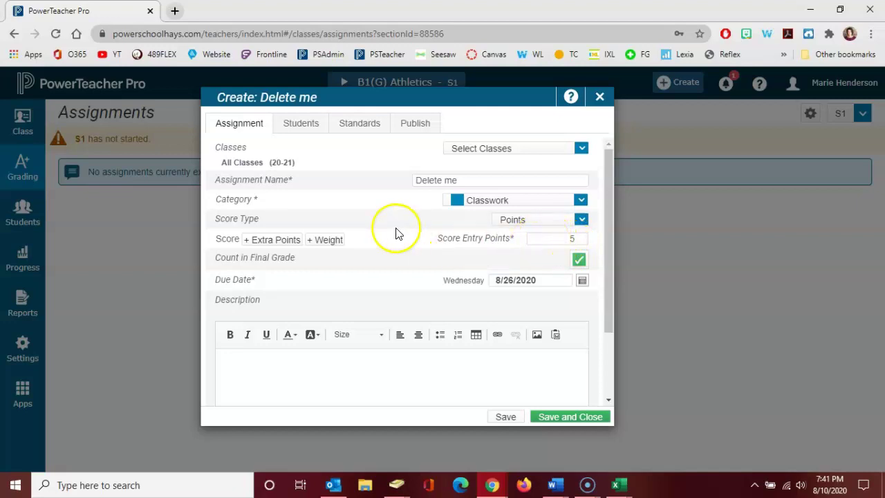
- Allow 1 extra point on the assignment and set its due date to 8/28/2020
{"action": "left_click", "coordinate": [275, 240]}
{"action": "left_click", "coordinate": [537, 269]}
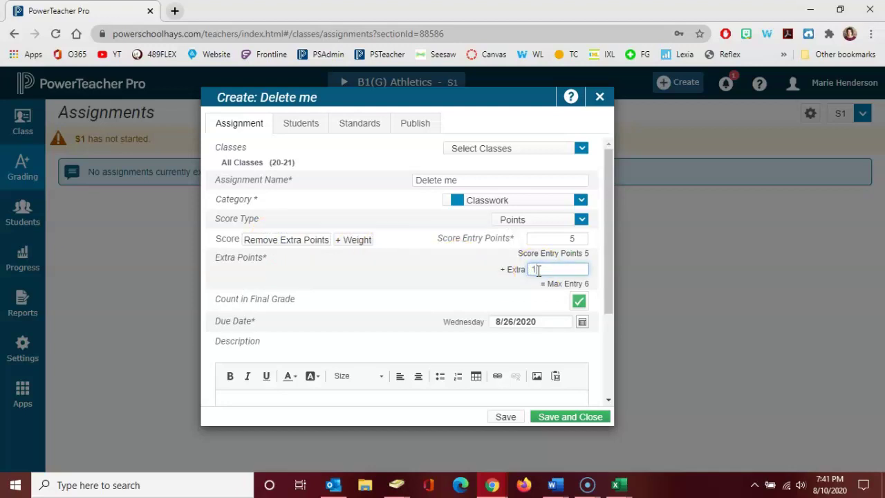
{"action": "left_click", "coordinate": [536, 270]}
{"action": "type", "text": "1"}
{"action": "left_click", "coordinate": [583, 324]}
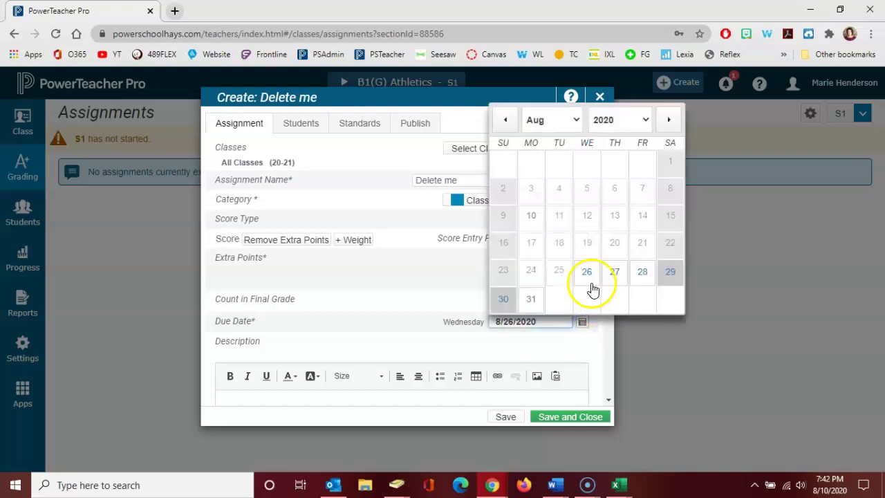
{"action": "left_click", "coordinate": [642, 275]}
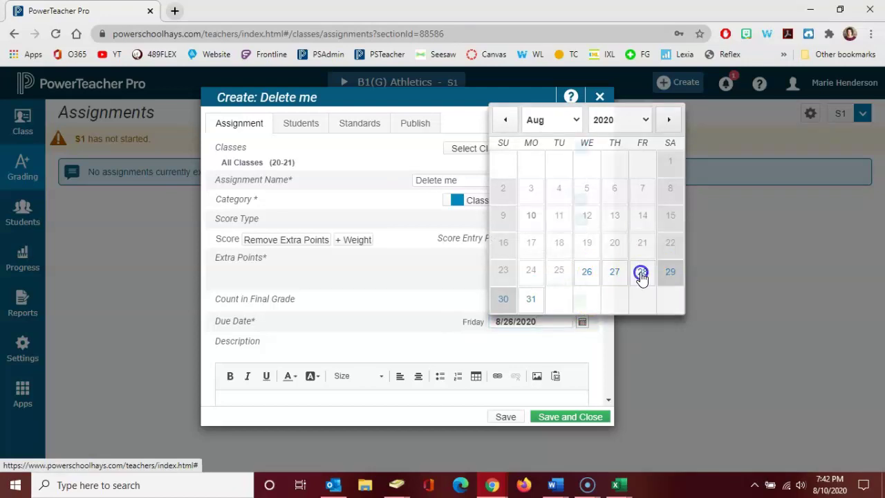
- Review the assignment's description area and the selection of students it applies to
{"action": "scroll", "coordinate": [434, 323], "scroll_direction": "down", "scroll_amount": 2}
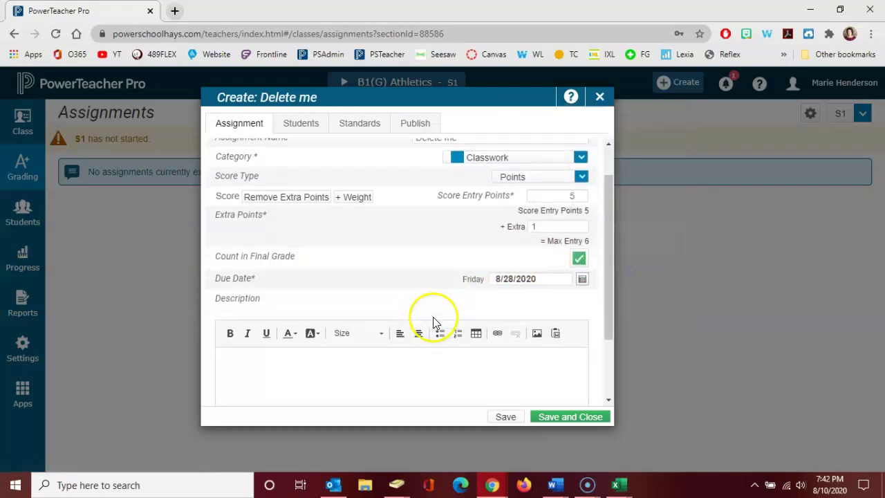
{"action": "left_click", "coordinate": [387, 326]}
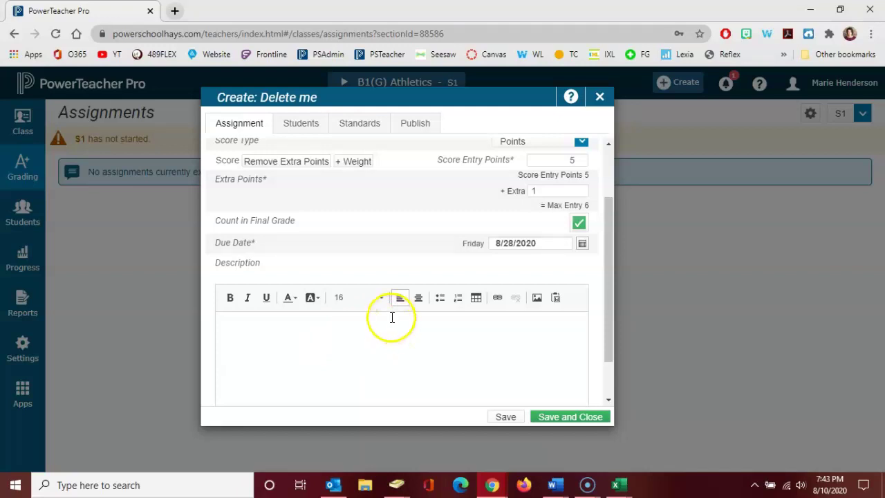
{"action": "left_click", "coordinate": [305, 131]}
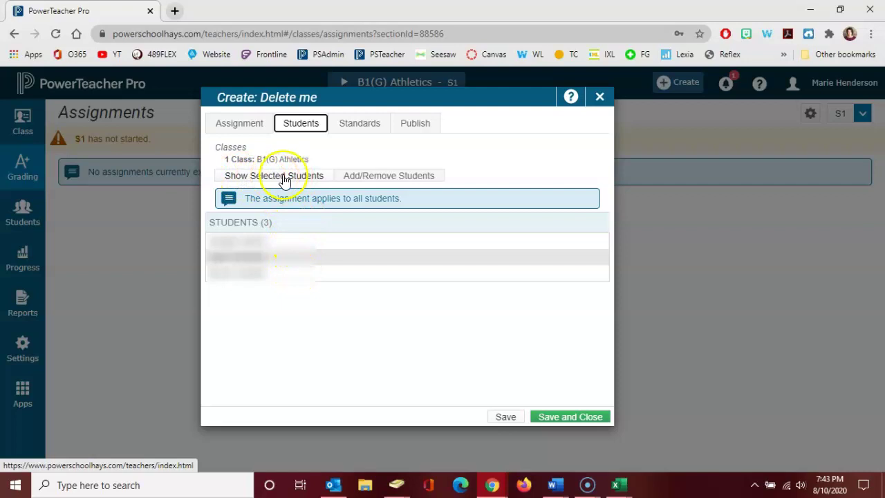
{"action": "left_click", "coordinate": [370, 181]}
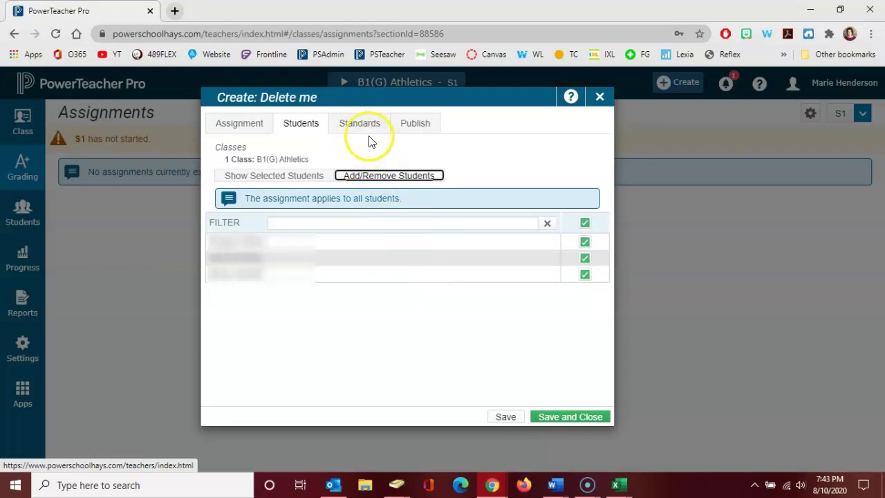
- Set the assignment to publish 2 days before its due date
{"action": "left_click", "coordinate": [415, 129]}
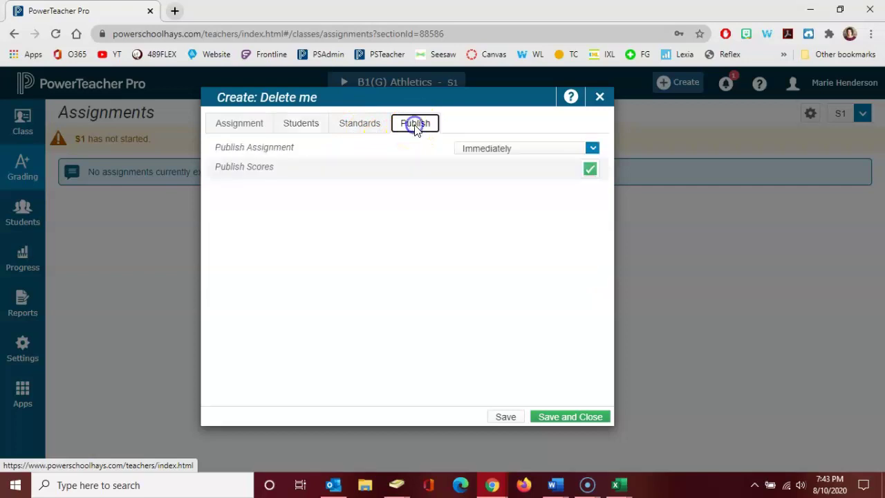
{"action": "left_click", "coordinate": [475, 150]}
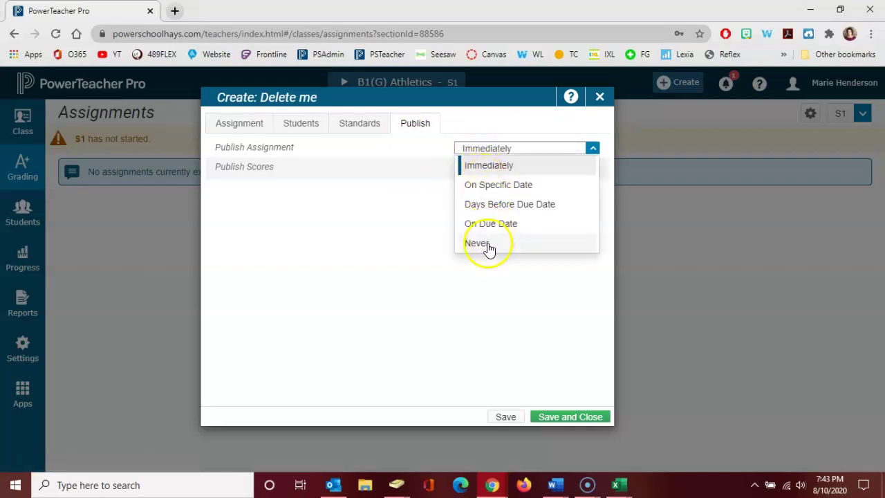
{"action": "left_click", "coordinate": [492, 185]}
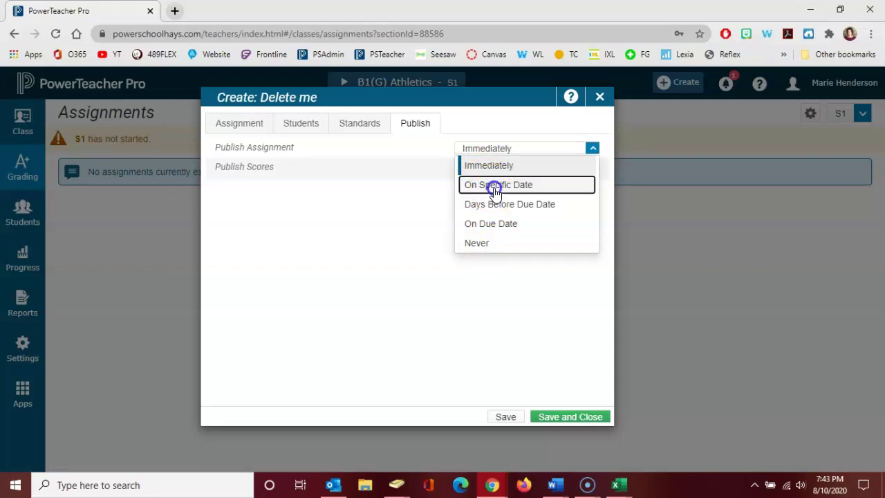
{"action": "left_click", "coordinate": [558, 150]}
{"action": "left_click", "coordinate": [527, 206]}
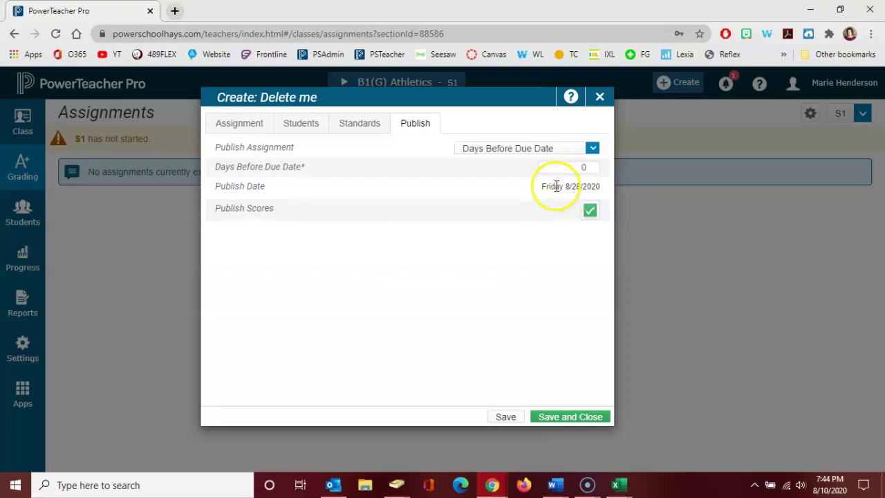
{"action": "left_click", "coordinate": [582, 169]}
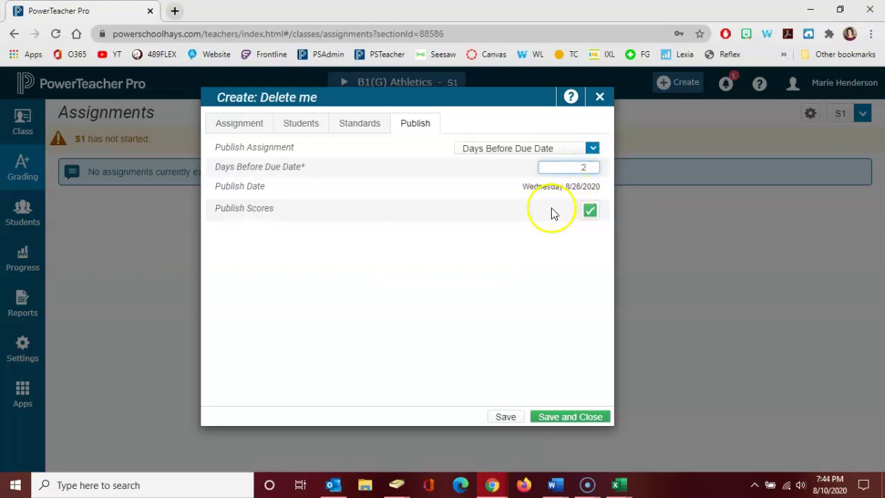
{"action": "type", "text": "2"}
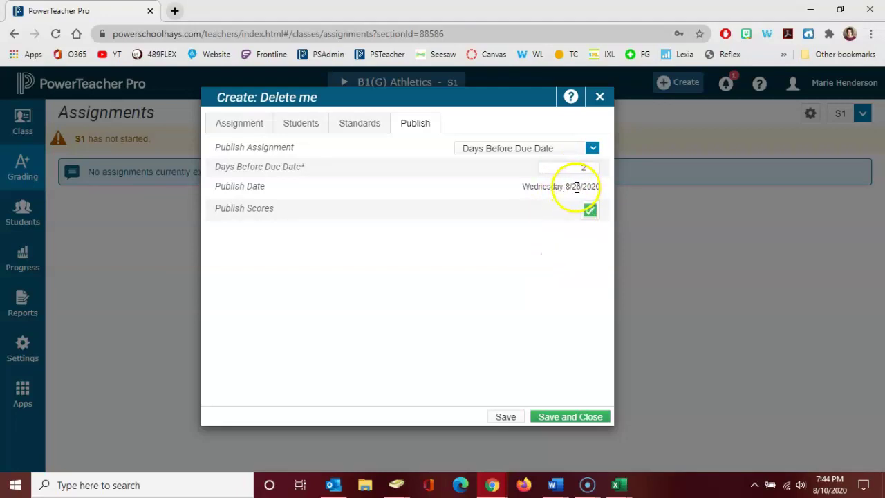
- Check the other publishing options without changing the choice, and save and close the new assignment
{"action": "left_click", "coordinate": [551, 148]}
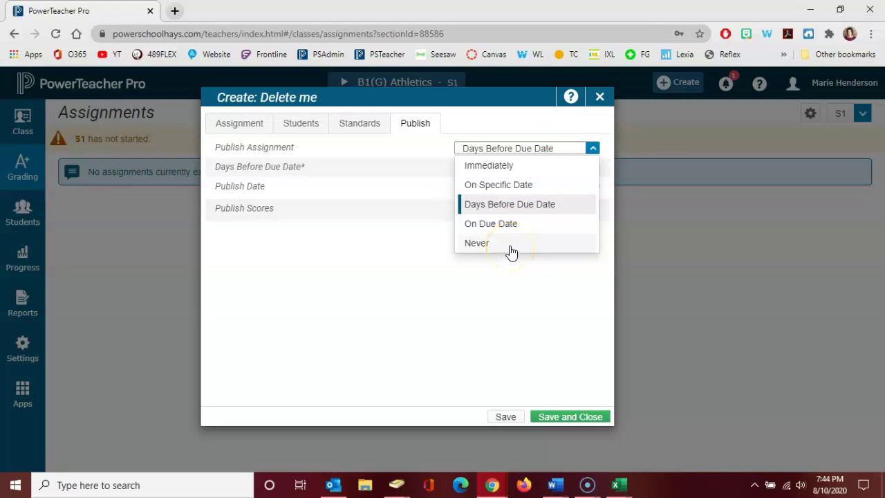
{"action": "left_click", "coordinate": [470, 251]}
{"action": "left_click", "coordinate": [475, 275]}
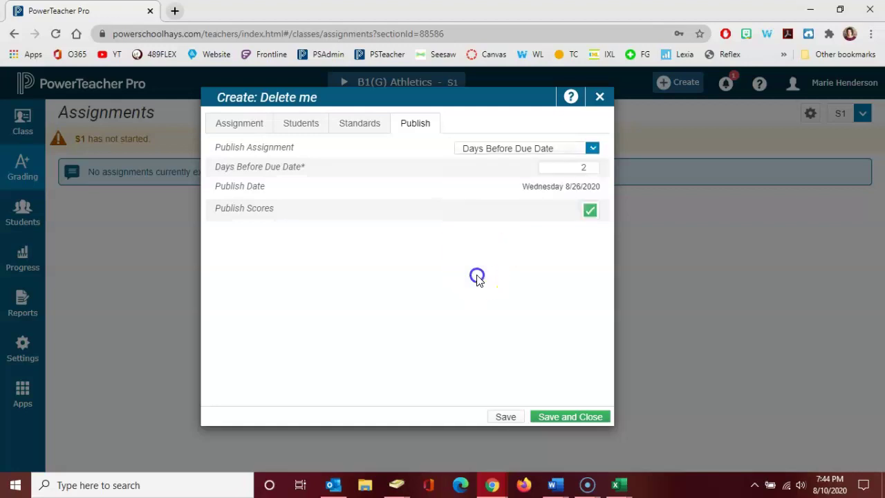
{"action": "left_click", "coordinate": [558, 420]}
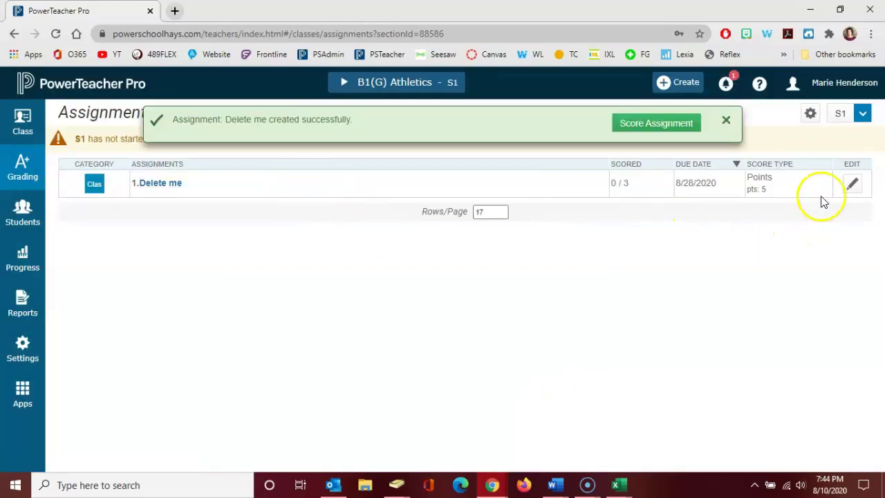
- Duplicate the "Delete me" assignment, name the copy "Delete us", and save and close it
{"action": "left_click", "coordinate": [852, 186]}
{"action": "left_click", "coordinate": [853, 188]}
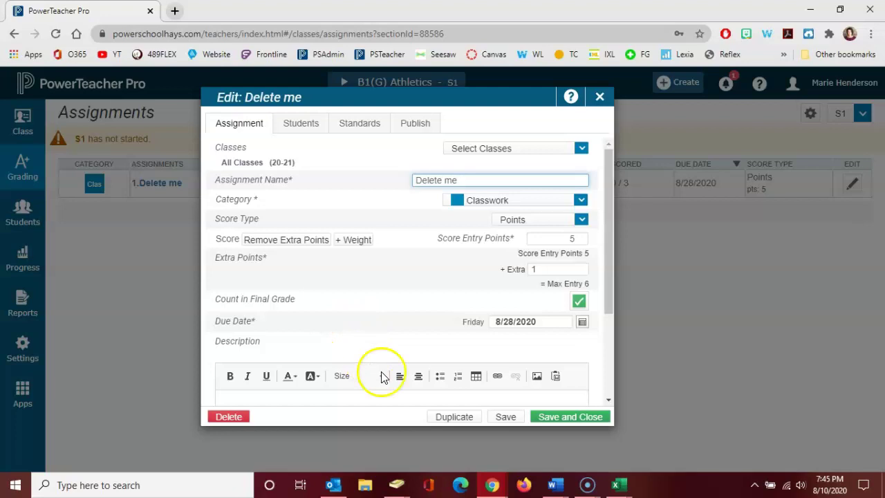
{"action": "left_click", "coordinate": [450, 417]}
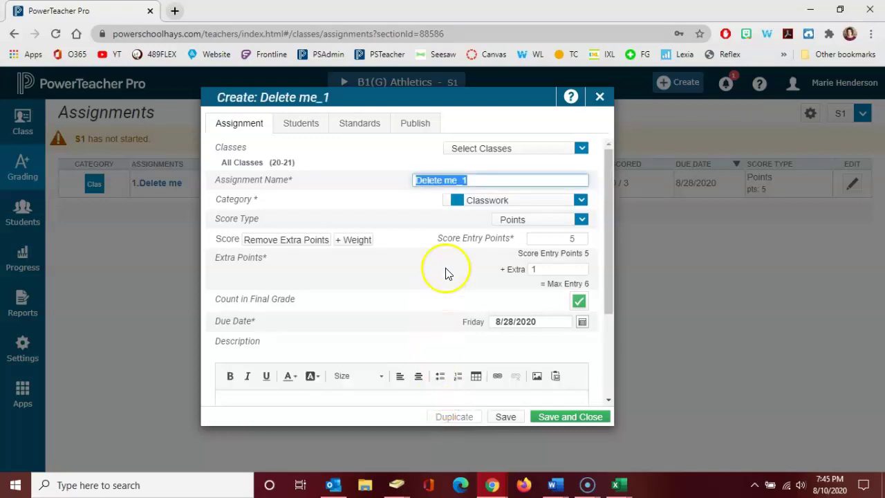
{"action": "left_click", "coordinate": [470, 180]}
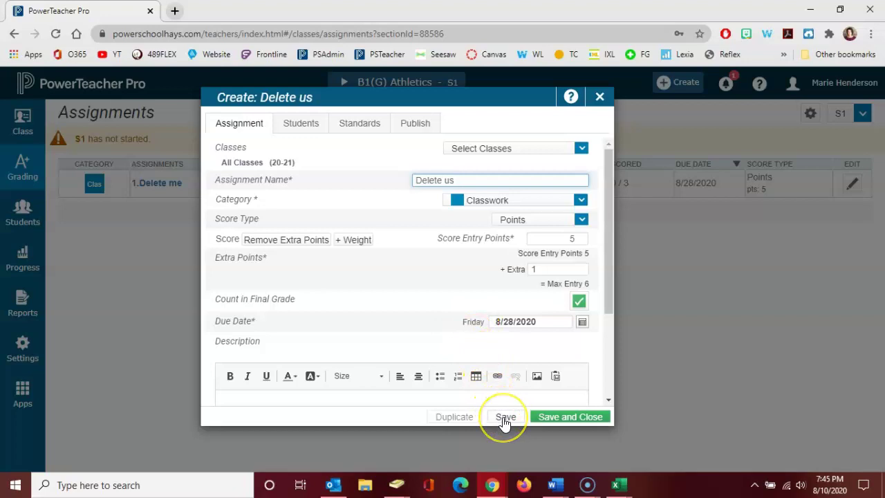
{"action": "left_click", "coordinate": [544, 418]}
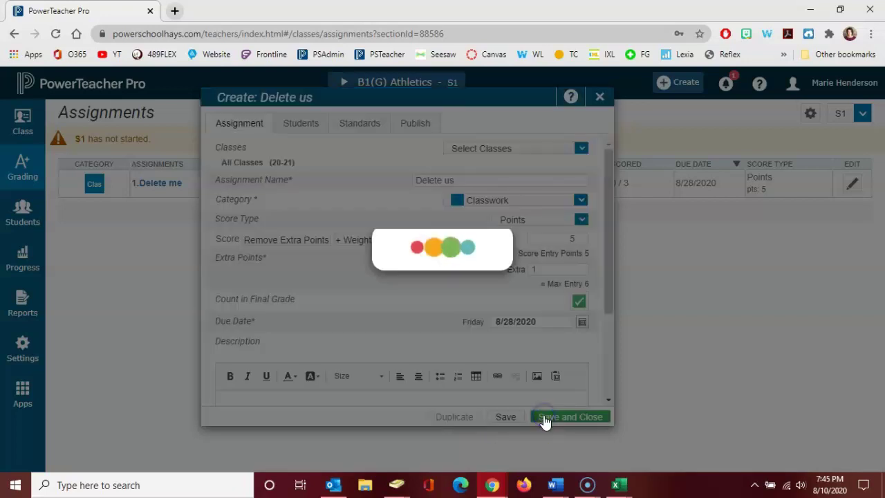